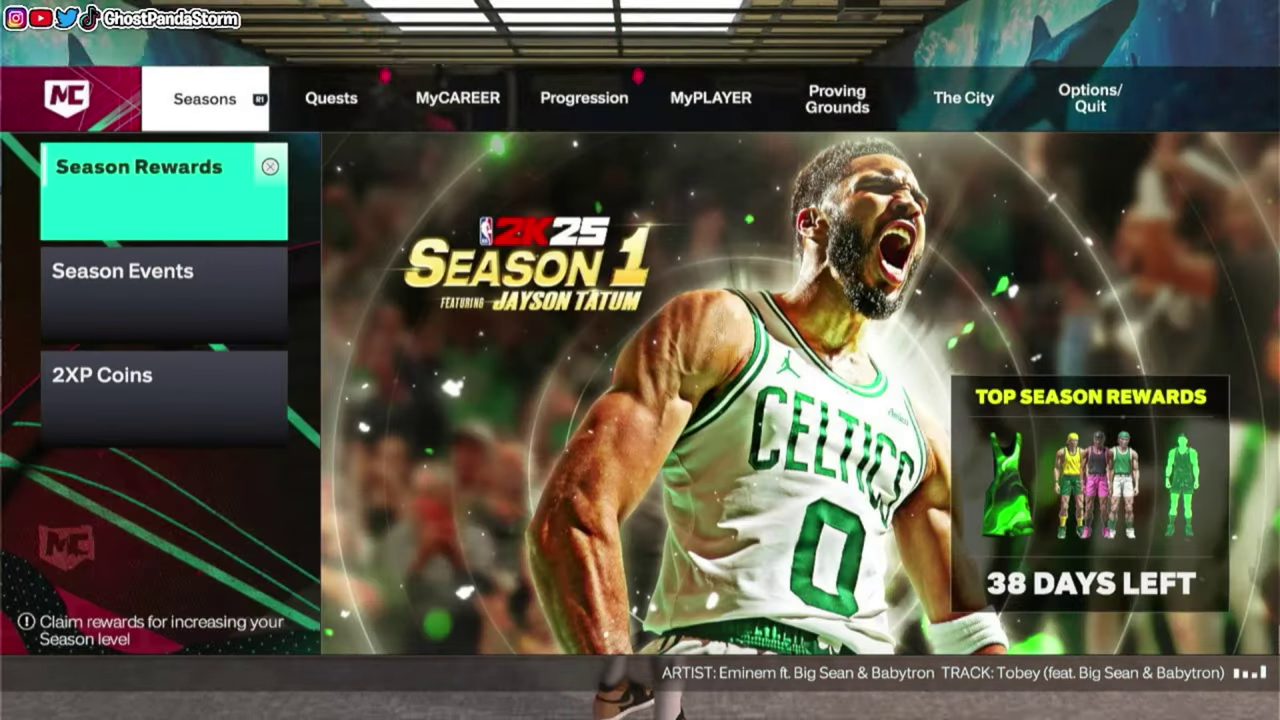
Cycle the MyCAREER menu tabs toward Controller Settings, then return to the Proving Grounds page
key(Right)
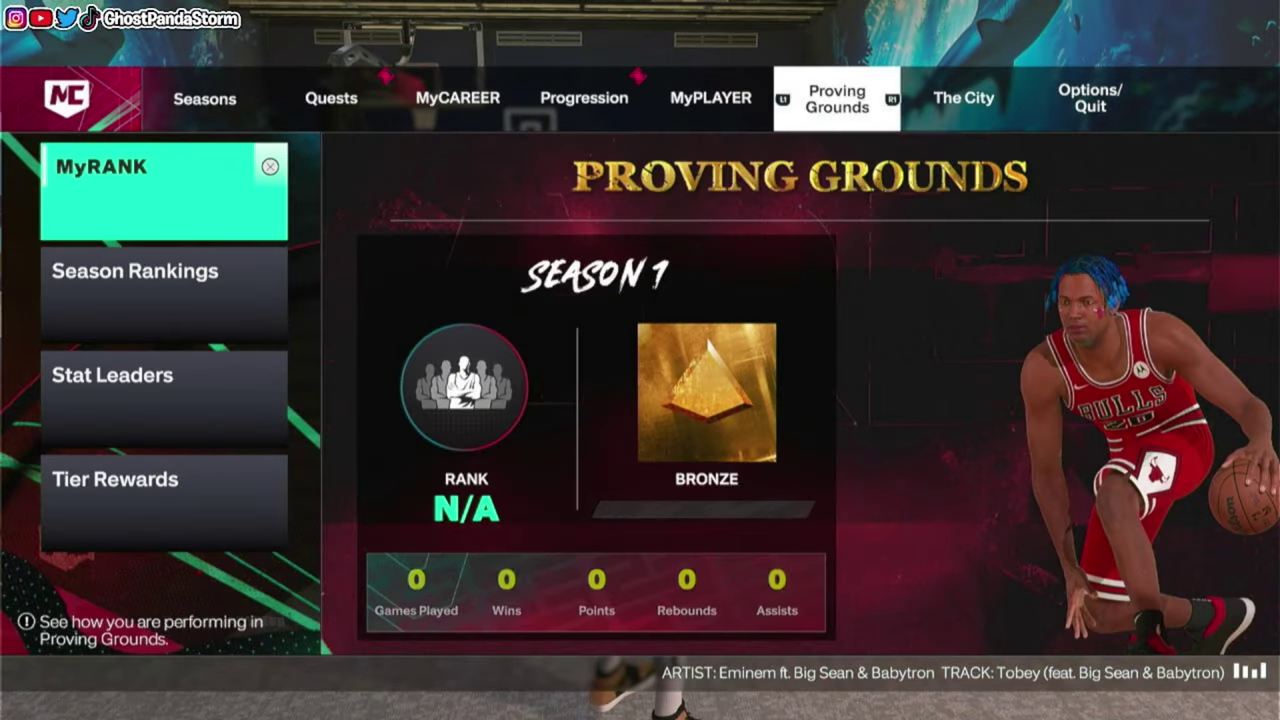
key(Right)
key(Right)
key(Down)
key(Down)
key(Down)
key(Down)
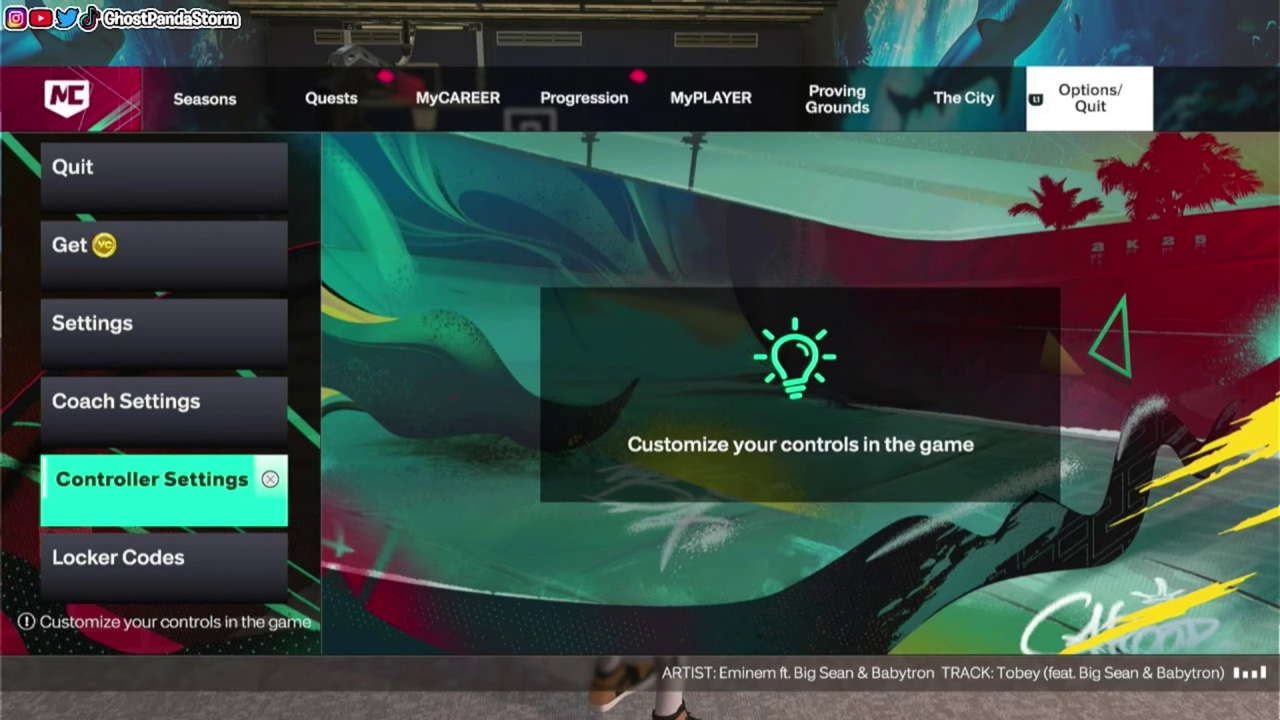
key(Left)
key(Left)
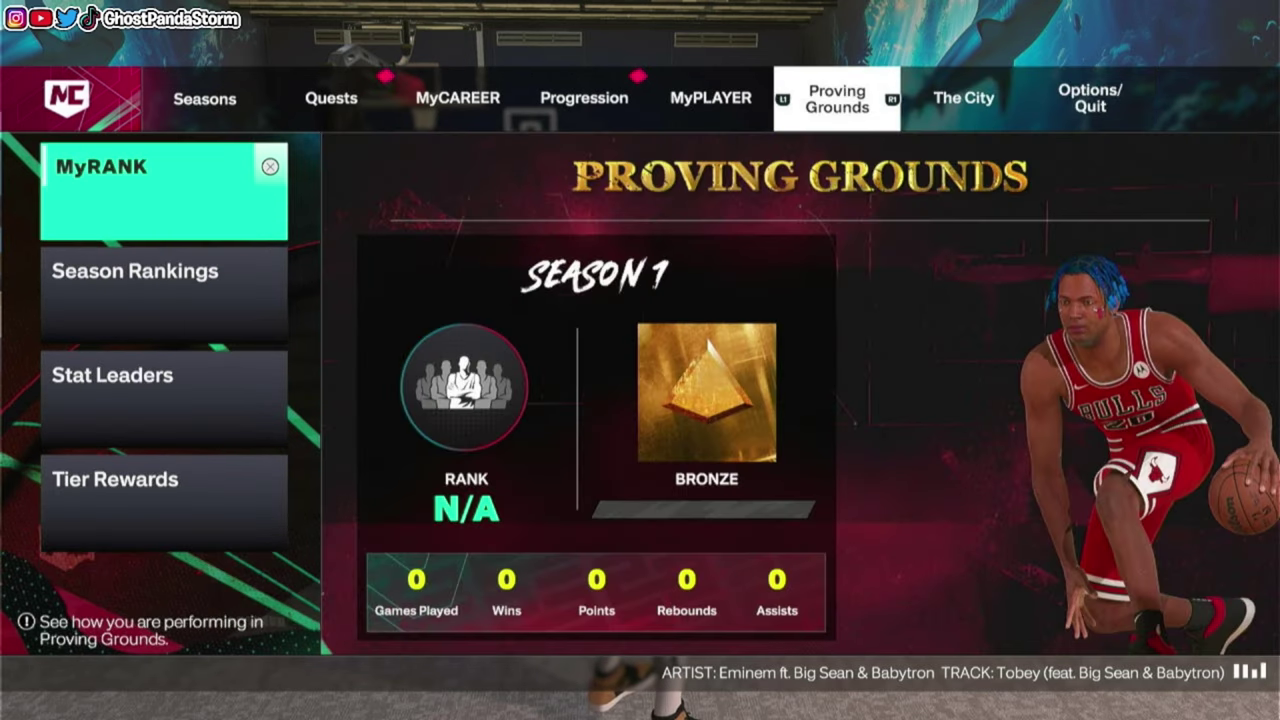
key(Left)
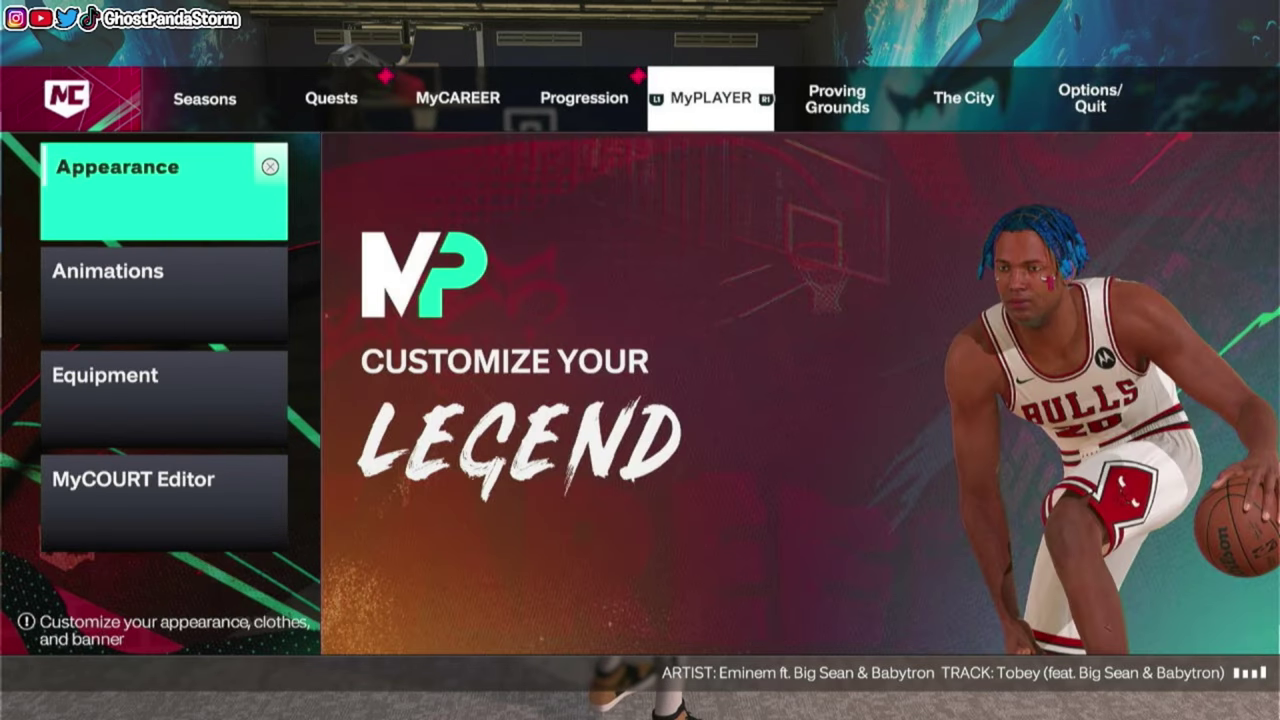
Enter Animations, tab across to Customize HUD and open the Shot Meter Shots tile
key(Down)
key(Return)
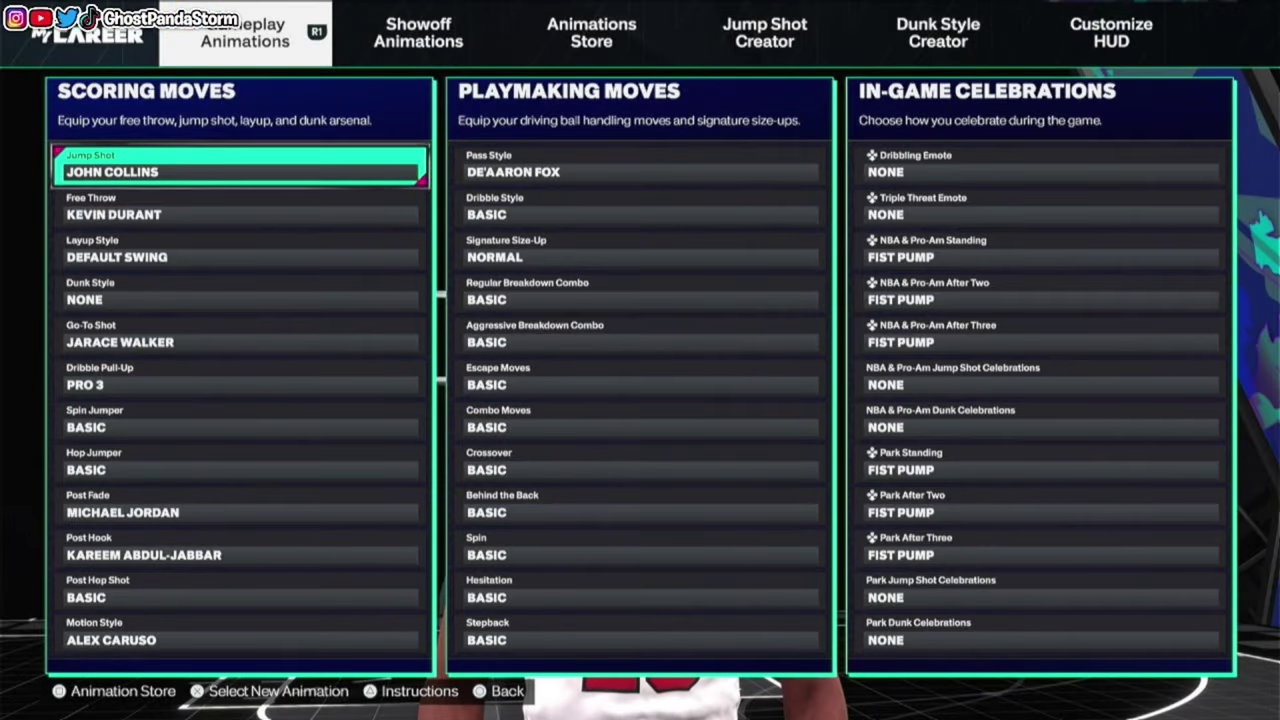
key(Right)
key(Right)
key(Right)
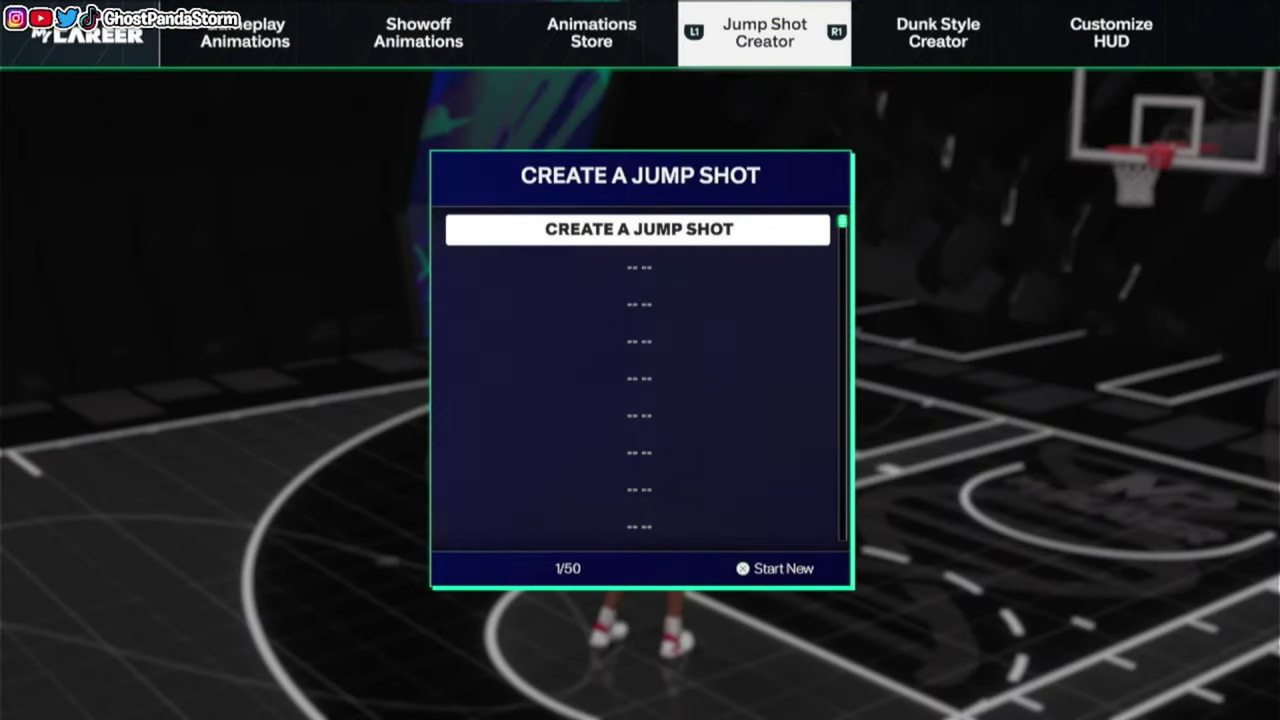
key(Right)
key(Right)
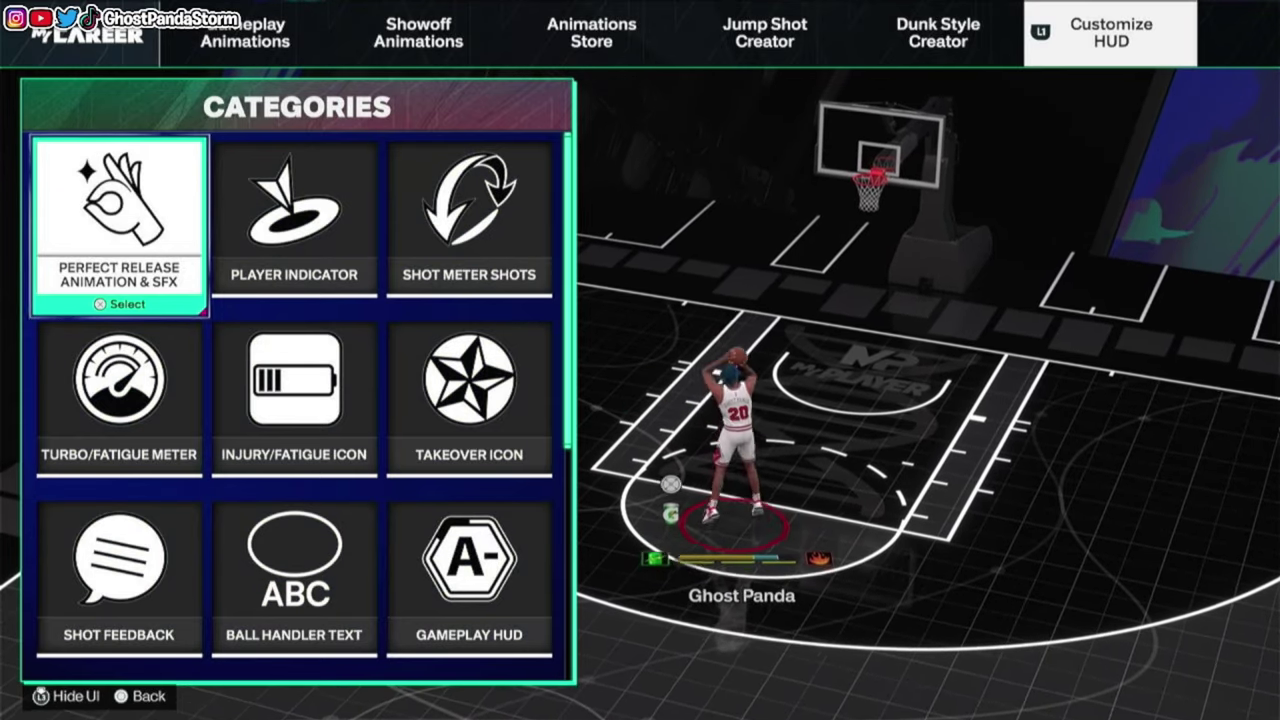
key(Right)
key(Right)
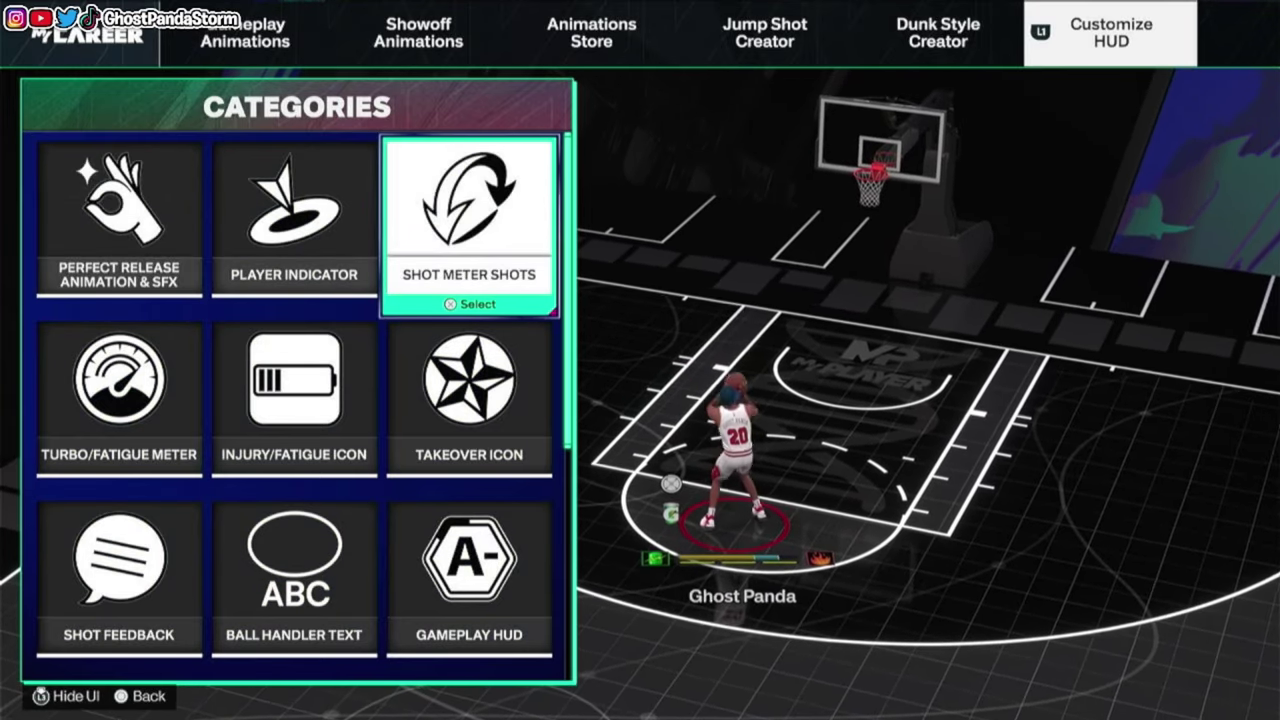
key(Return)
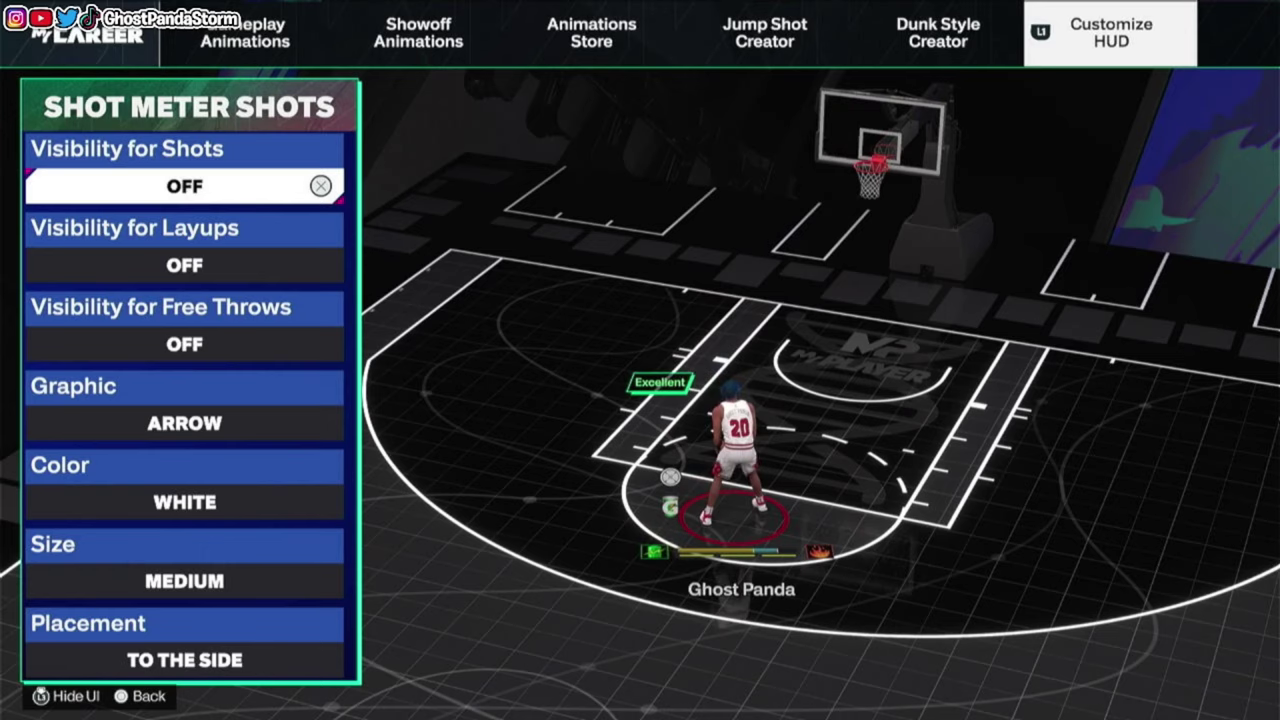
Check that shot, layup and free-throw meter visibility all read OFF
click(184, 265)
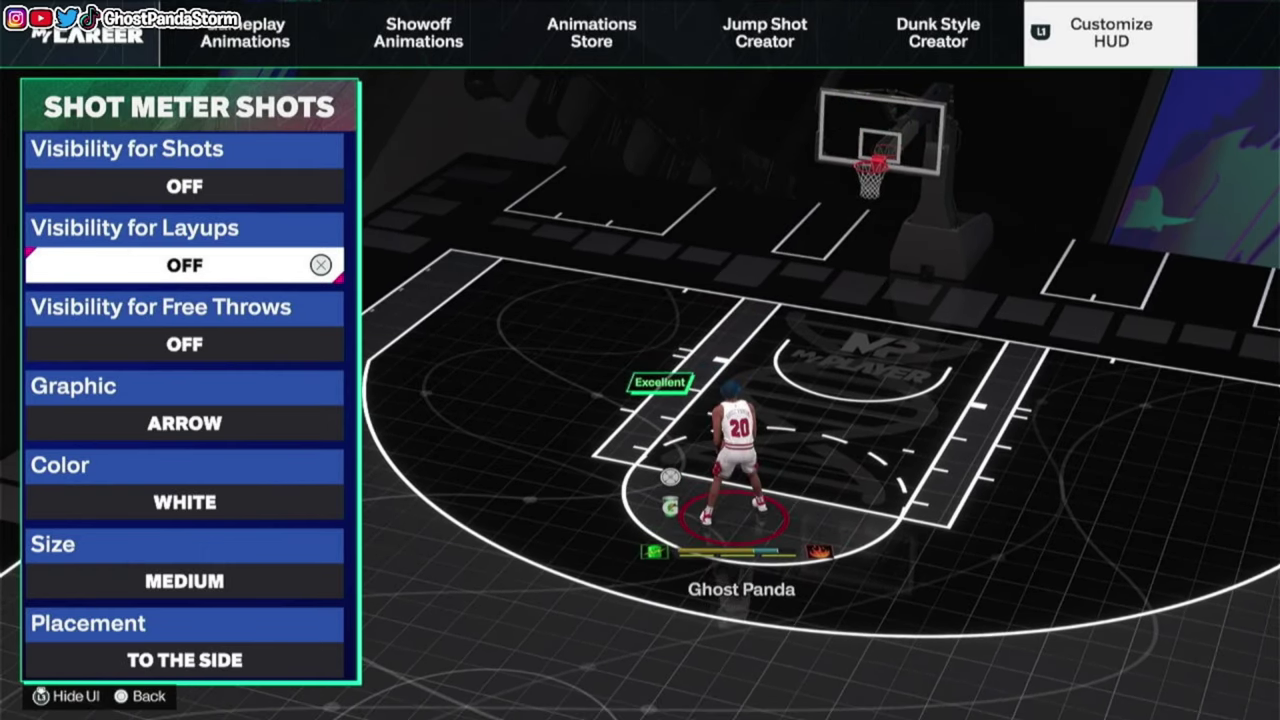
click(184, 344)
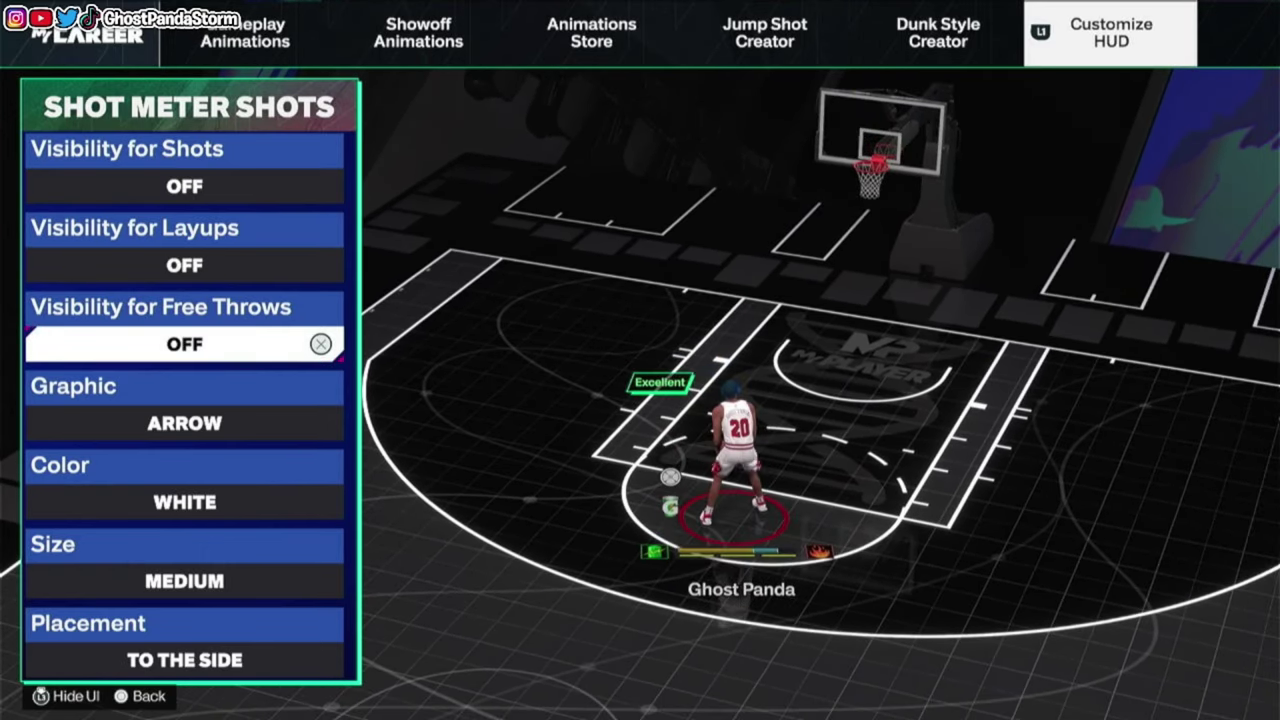
click(184, 265)
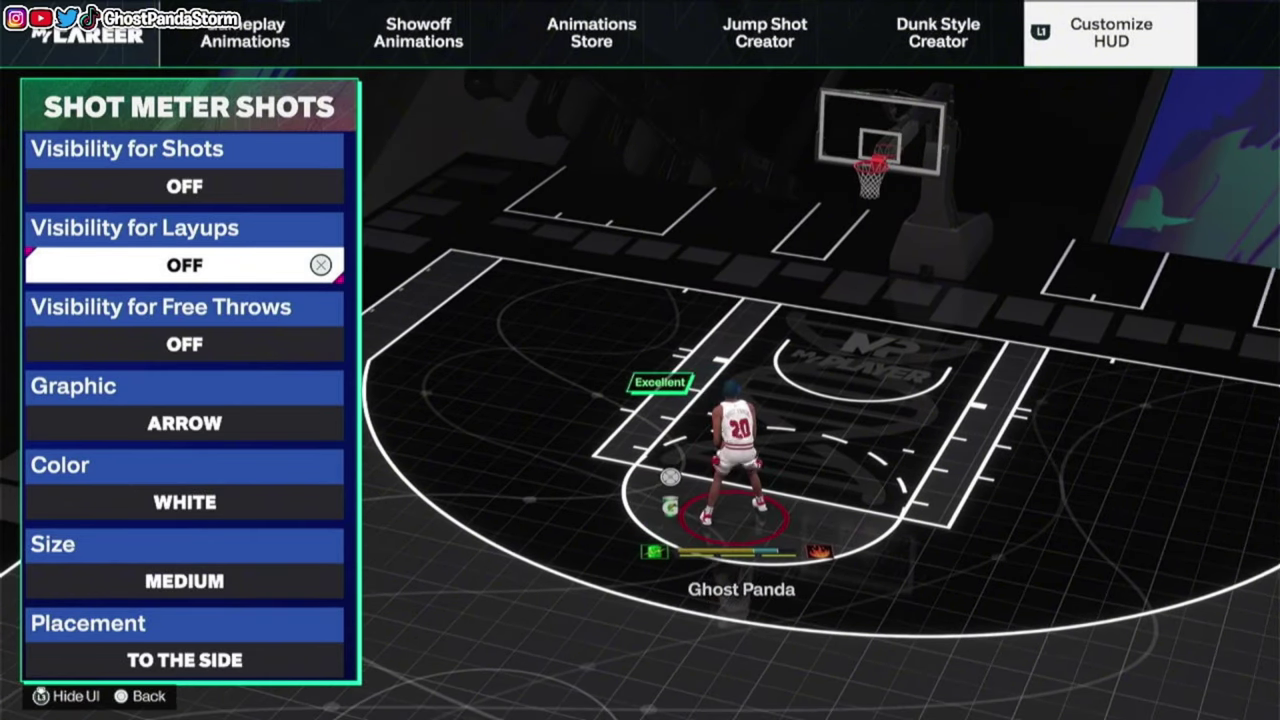
click(184, 186)
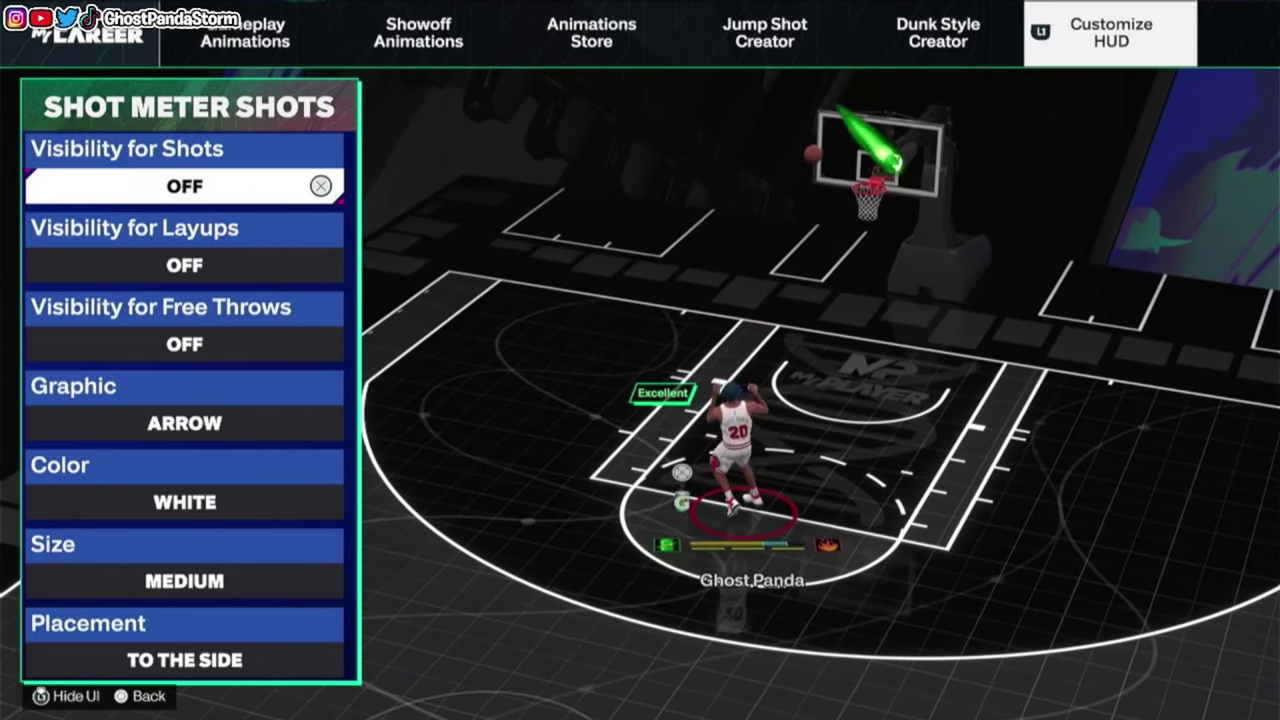
Review the meter Graphic, Color, Size and Placement settings, then return to shot visibility
key(Down)
key(Down)
key(Down)
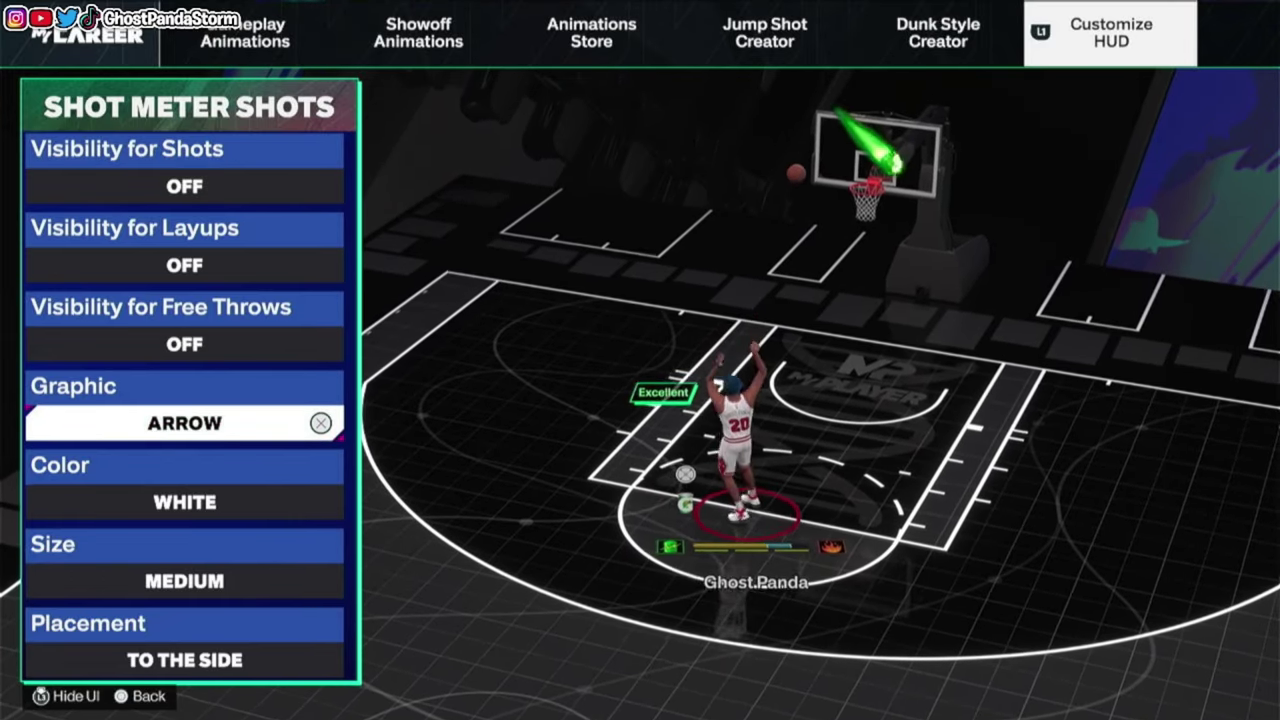
key(Down)
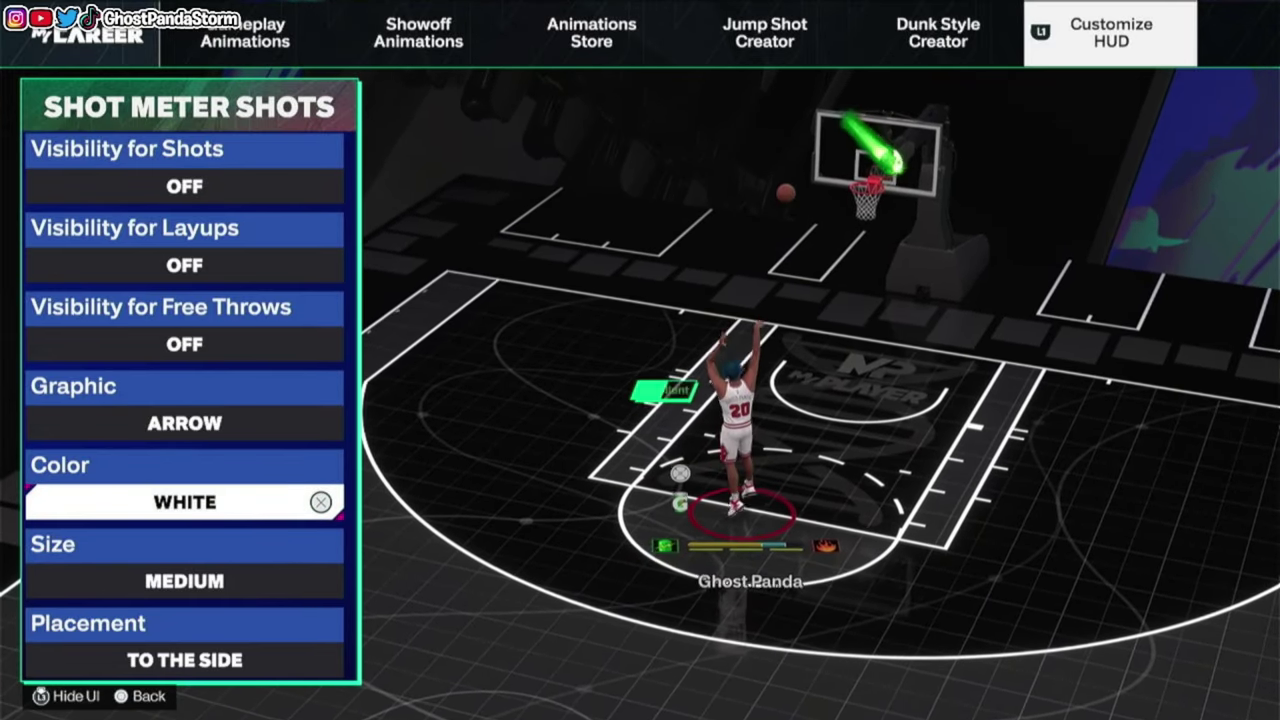
key(Down)
key(Down)
key(Up)
key(Up)
key(Up)
key(Up)
key(Up)
key(Up)
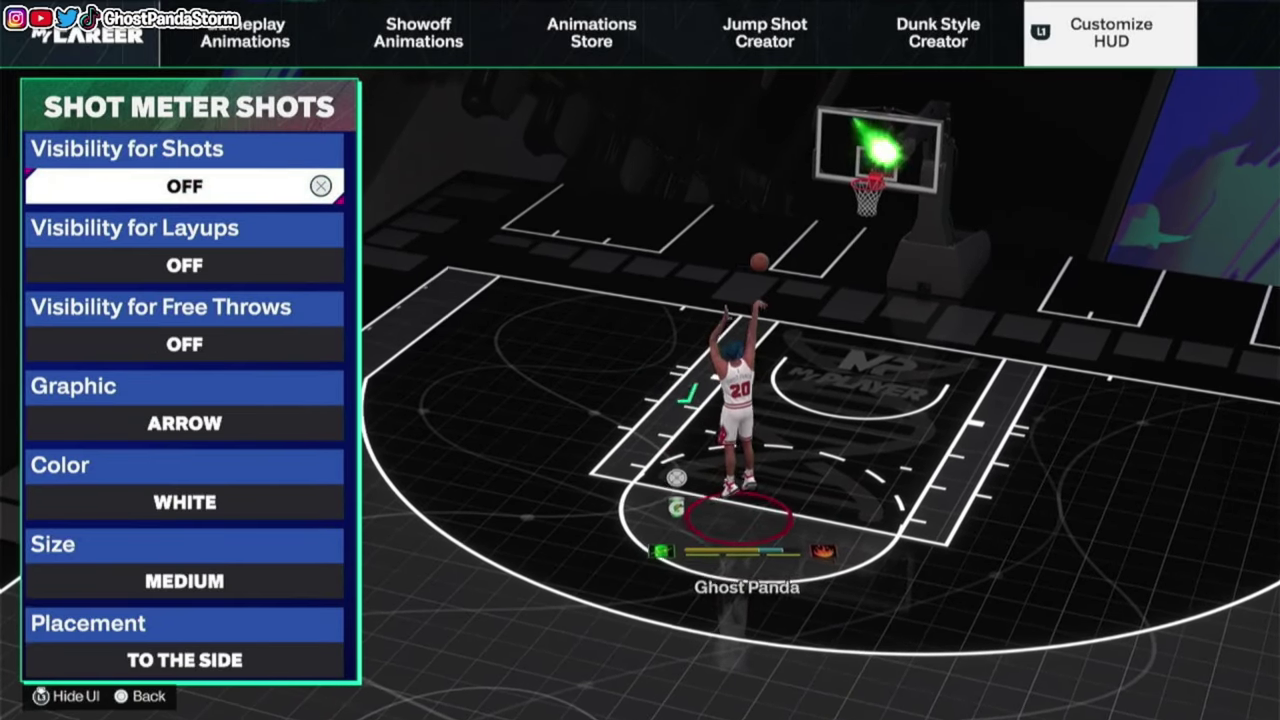
key(Down)
key(Up)
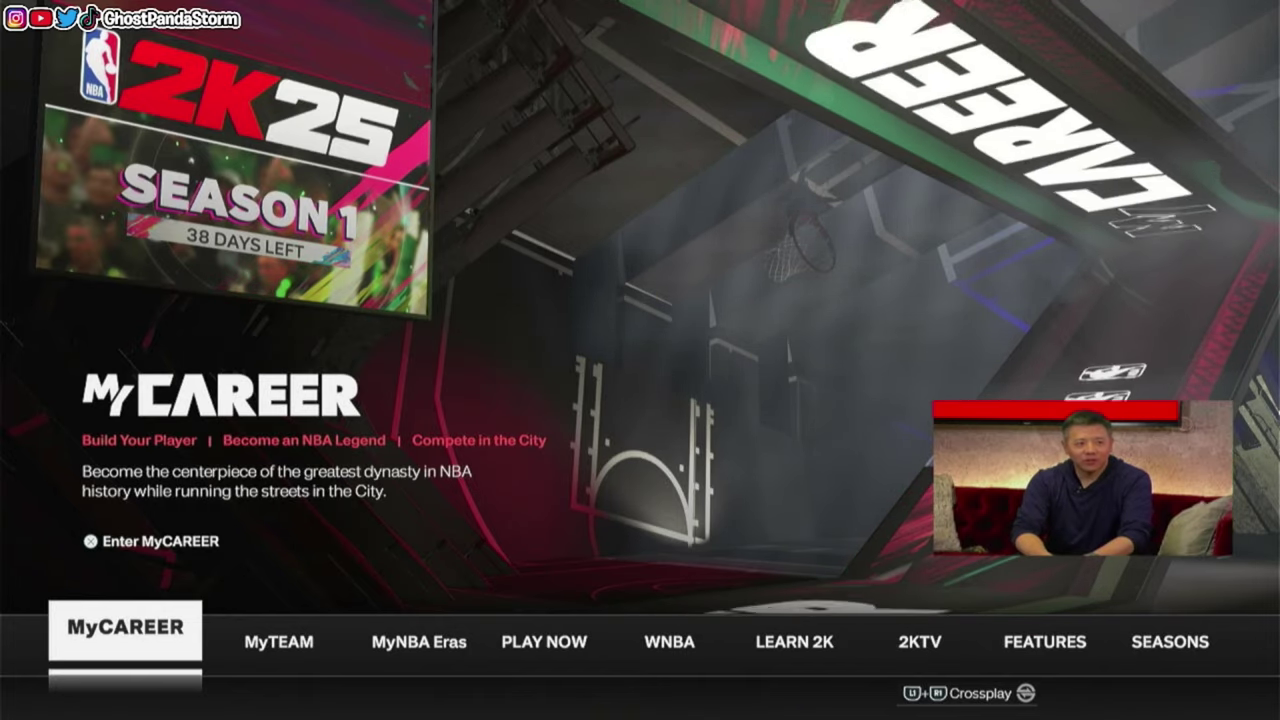
From the main menu, go to FEATURES > Customize HUD and open Shot Meter Shots
key(Right)
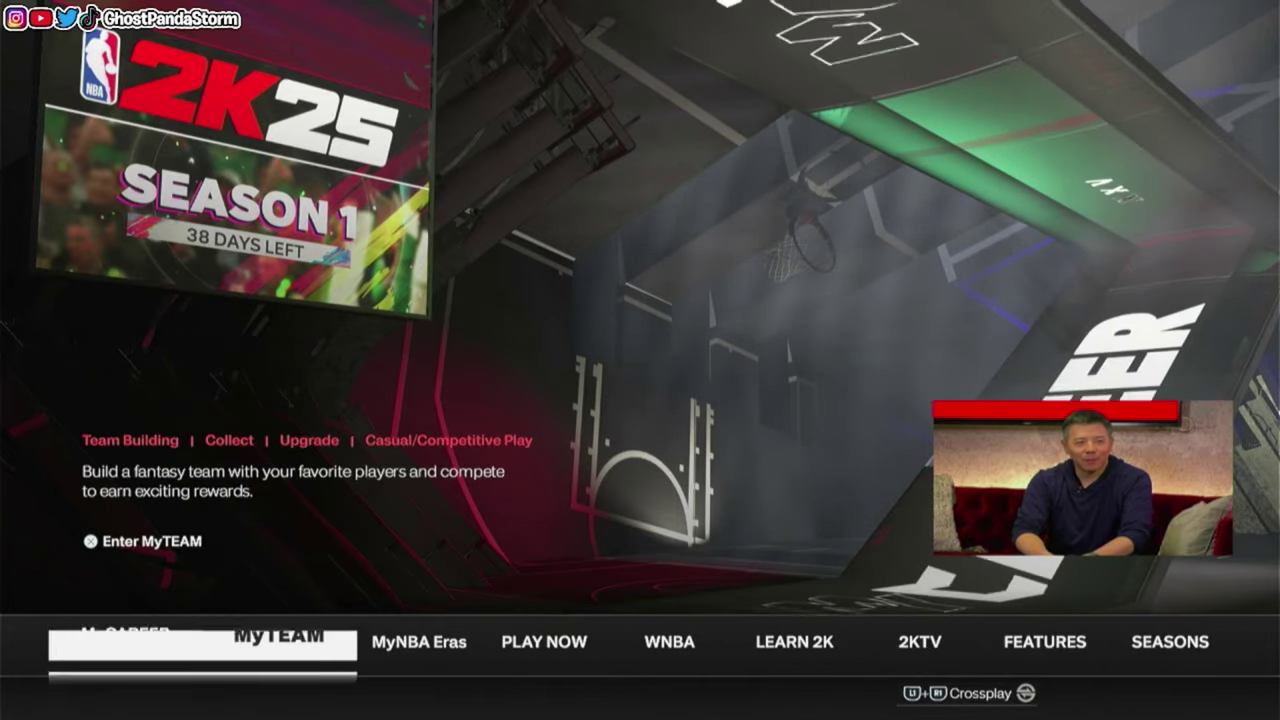
key(Right)
key(Right)
key(Right)
key(Right)
key(Right)
key(Right)
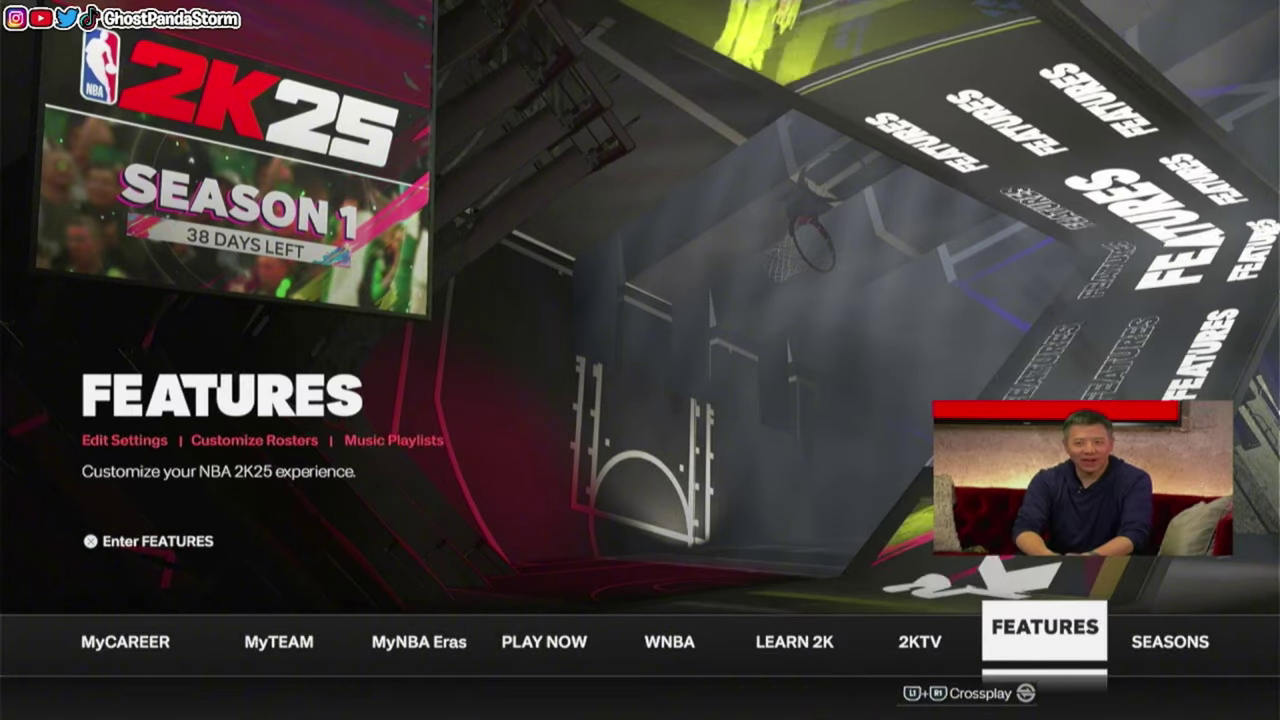
key(Return)
key(Down)
key(Down)
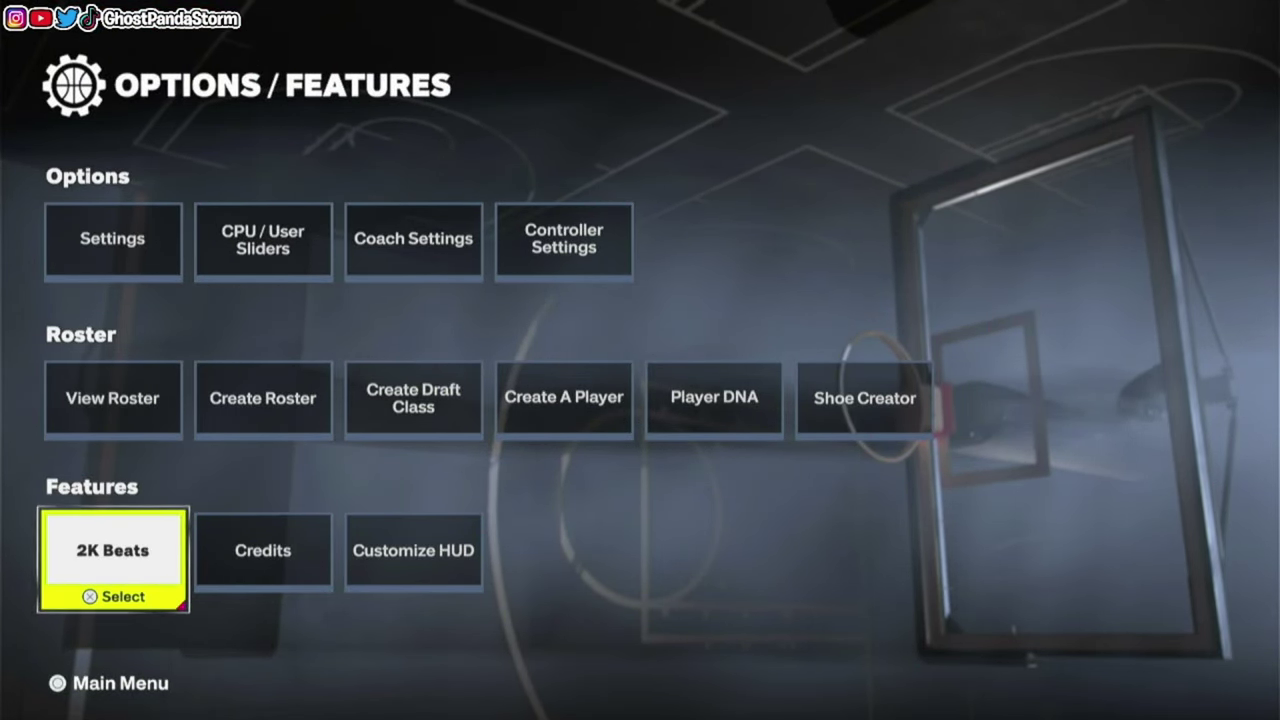
key(Right)
key(Right)
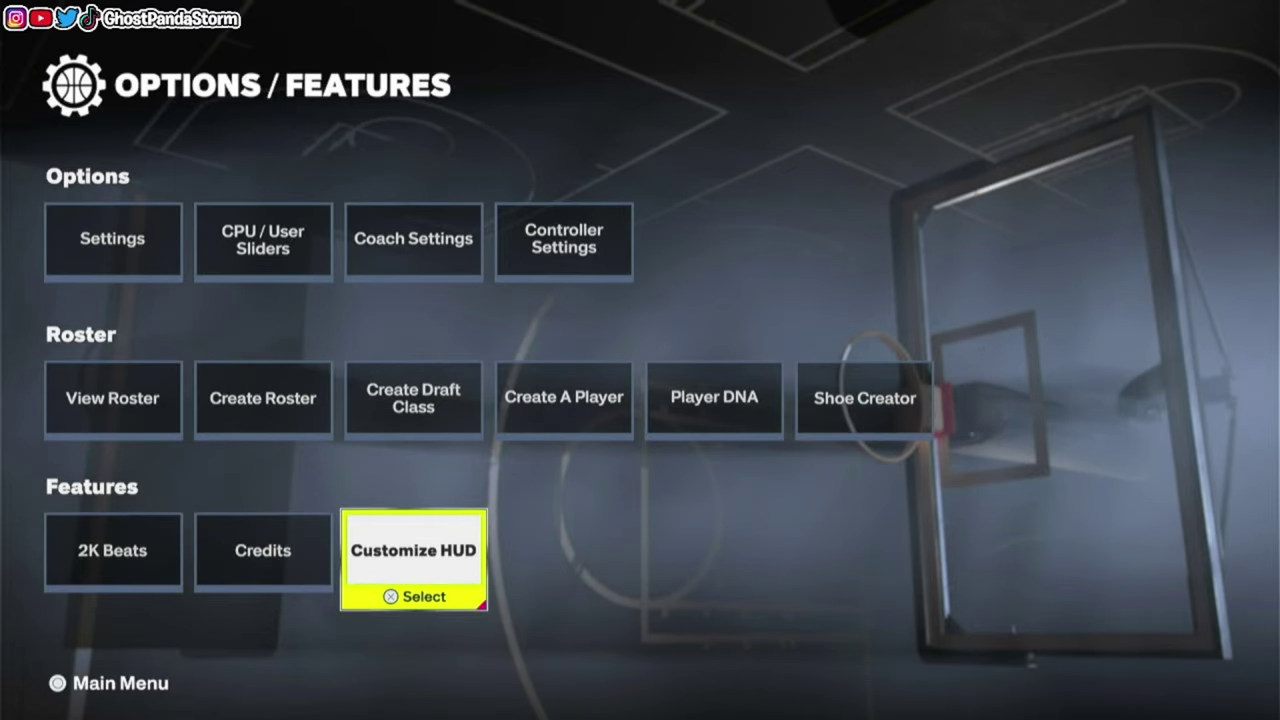
key(Return)
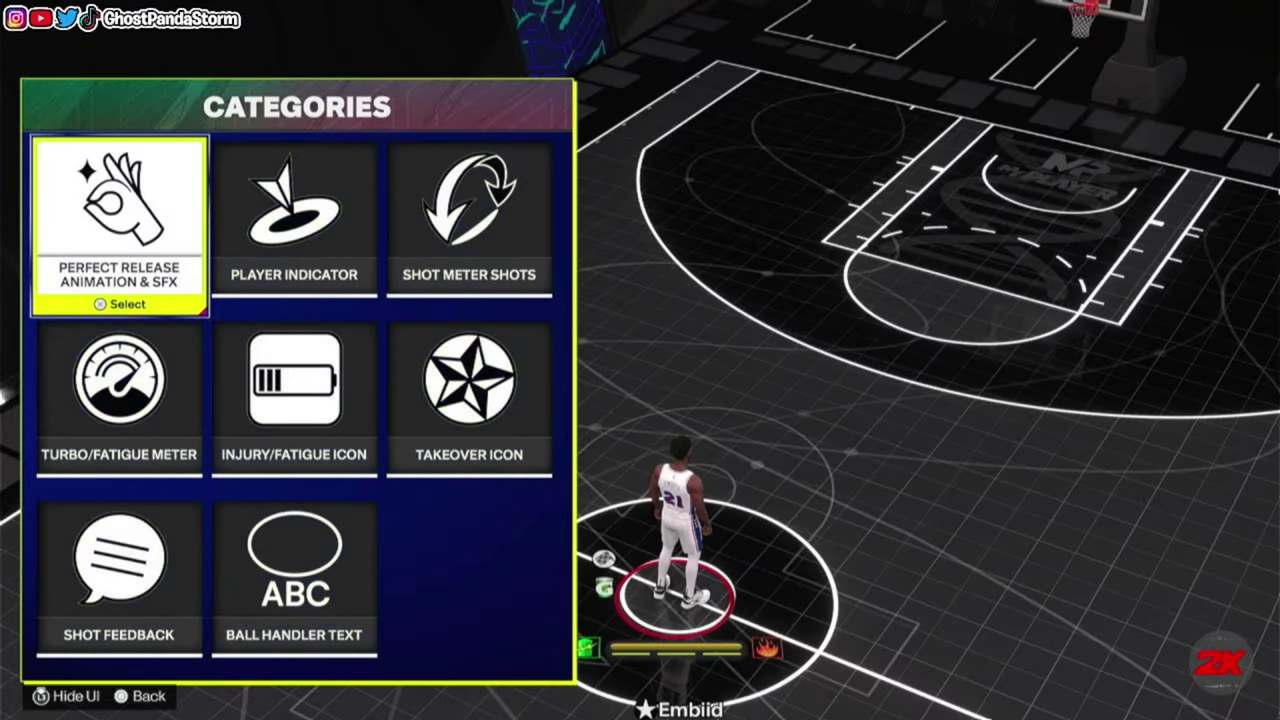
key(Right)
key(Right)
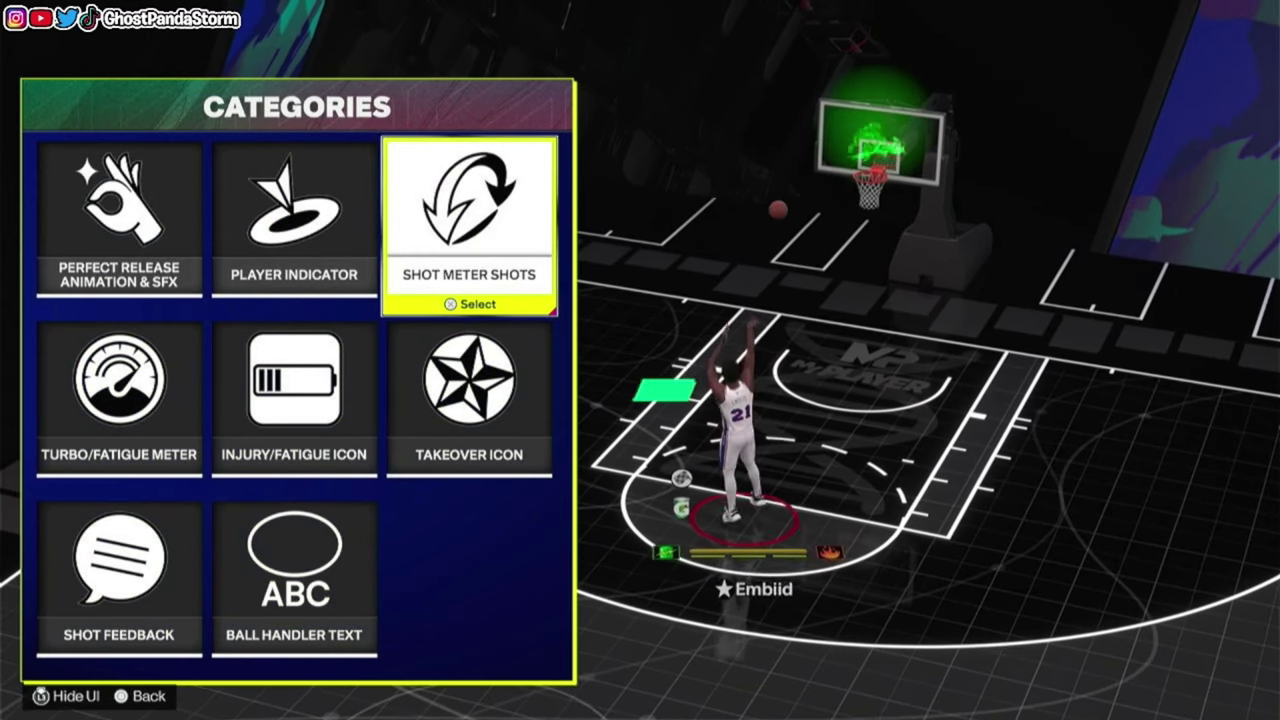
key(Return)
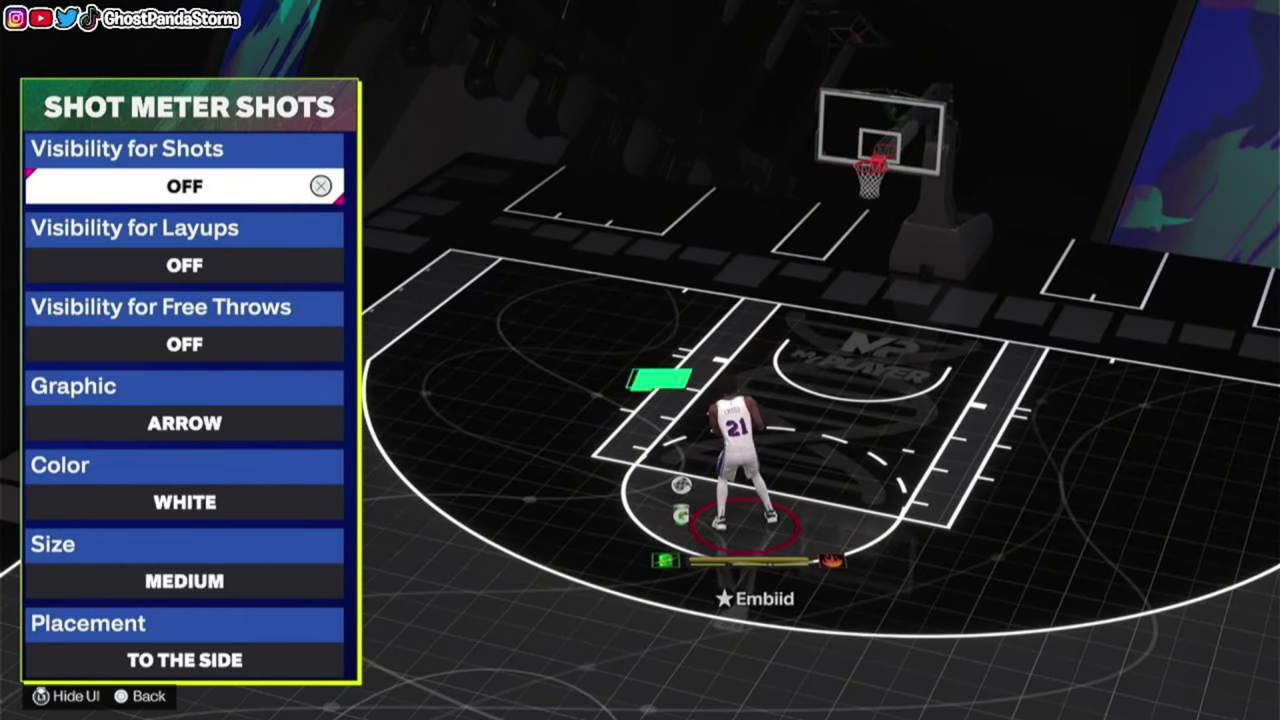
Back out of Shot Meter Shots to MyCAREER and open the pause menu toward Progression
key(Escape)
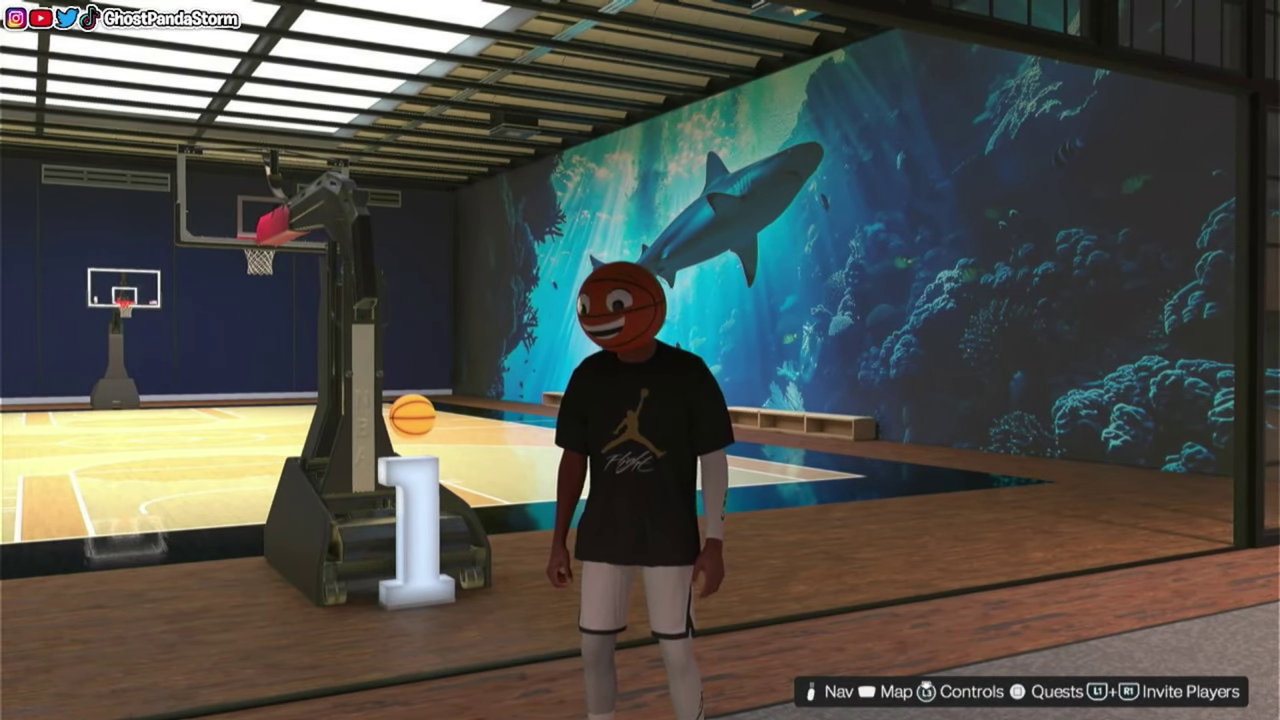
key(Escape)
key(e)
key(e)
key(e)
key(e)
key(e)
key(e)
Open Controller Settings and move down to Shot Meter Input Type, currently Pro Stick Only
key(Down)
key(Down)
key(Down)
key(Down)
key(Return)
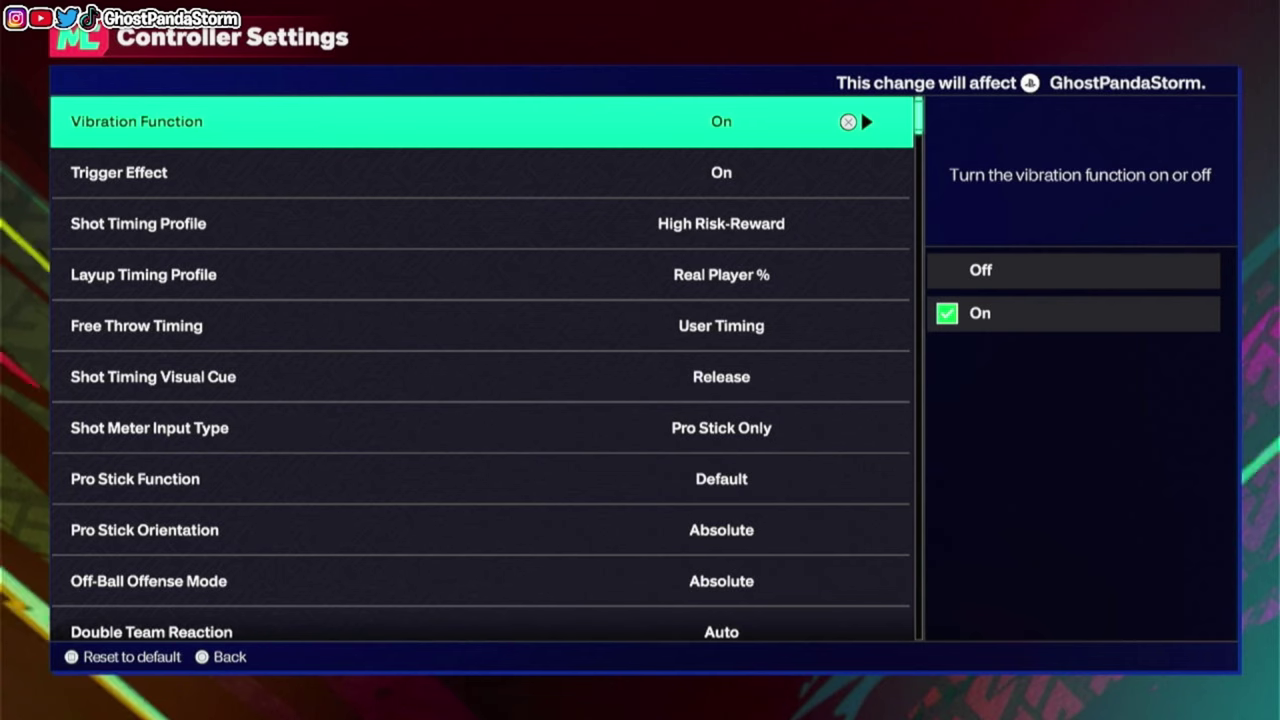
key(Down)
key(Down)
key(Down)
key(Down)
key(Down)
key(Down)
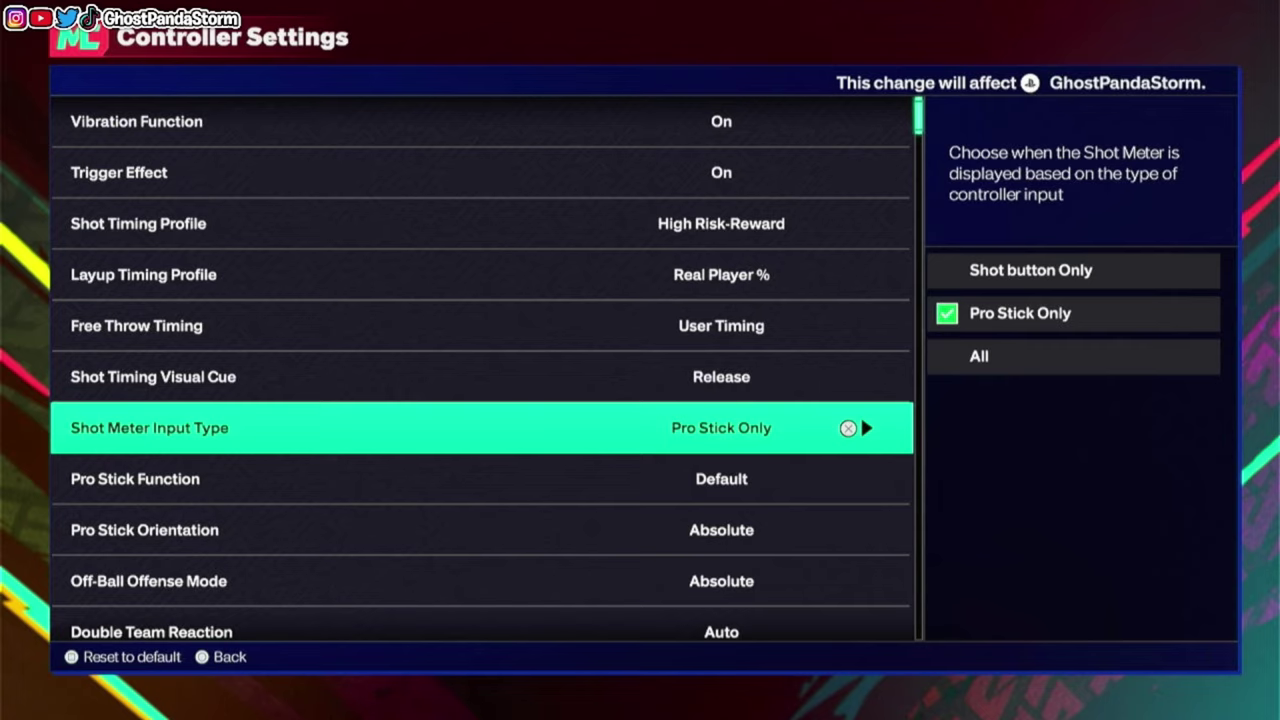
Open the Shot Meter Input Type list and compare Shot button Only with Pro Stick Only
key(Return)
key(Up)
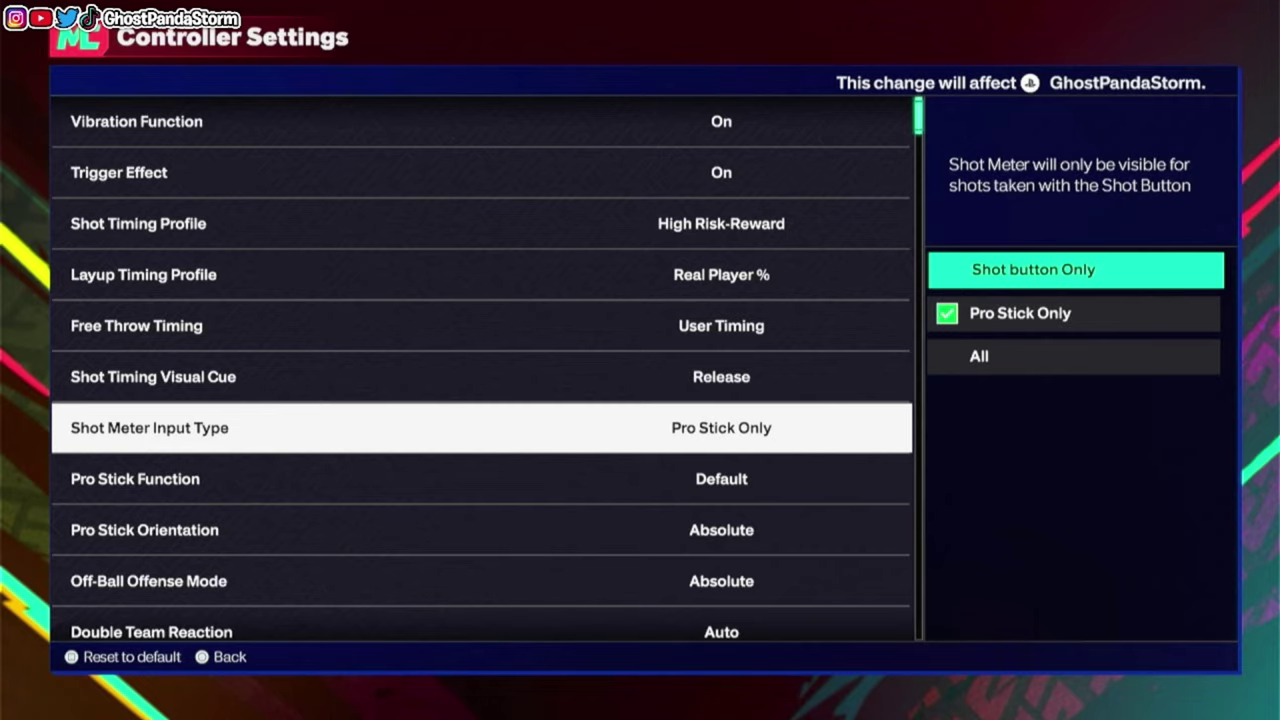
click(1075, 312)
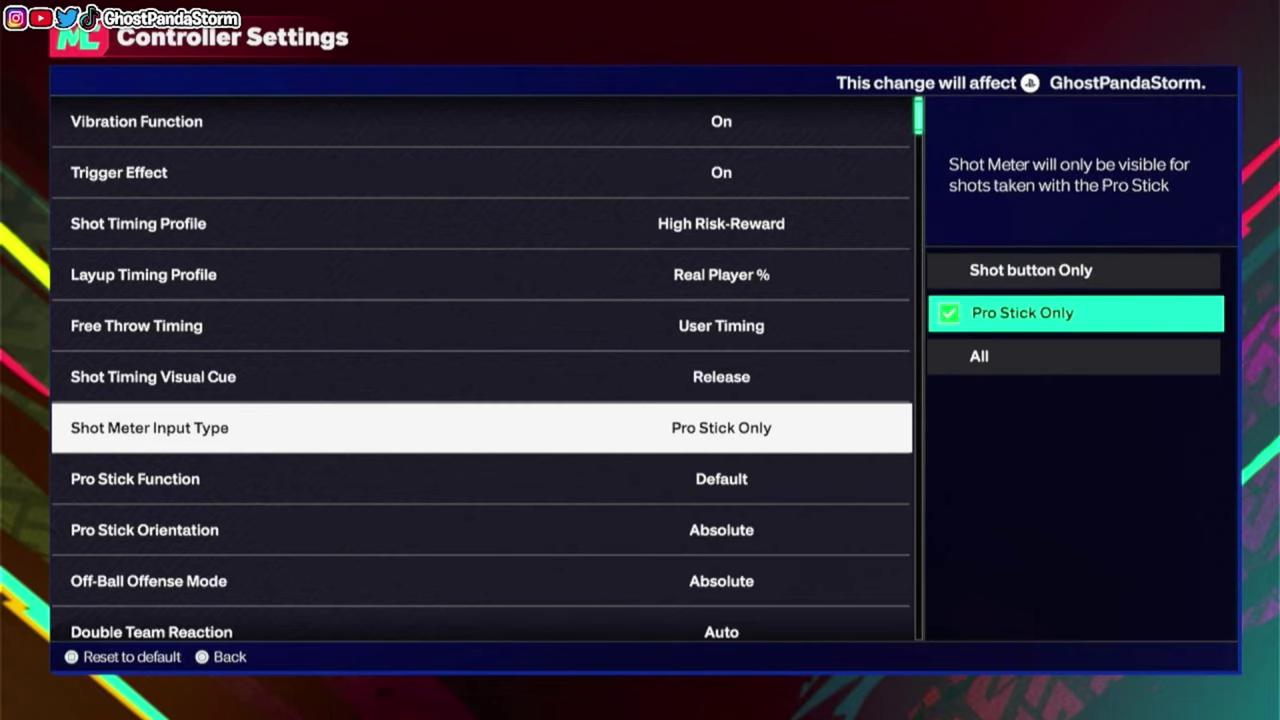
key(Up)
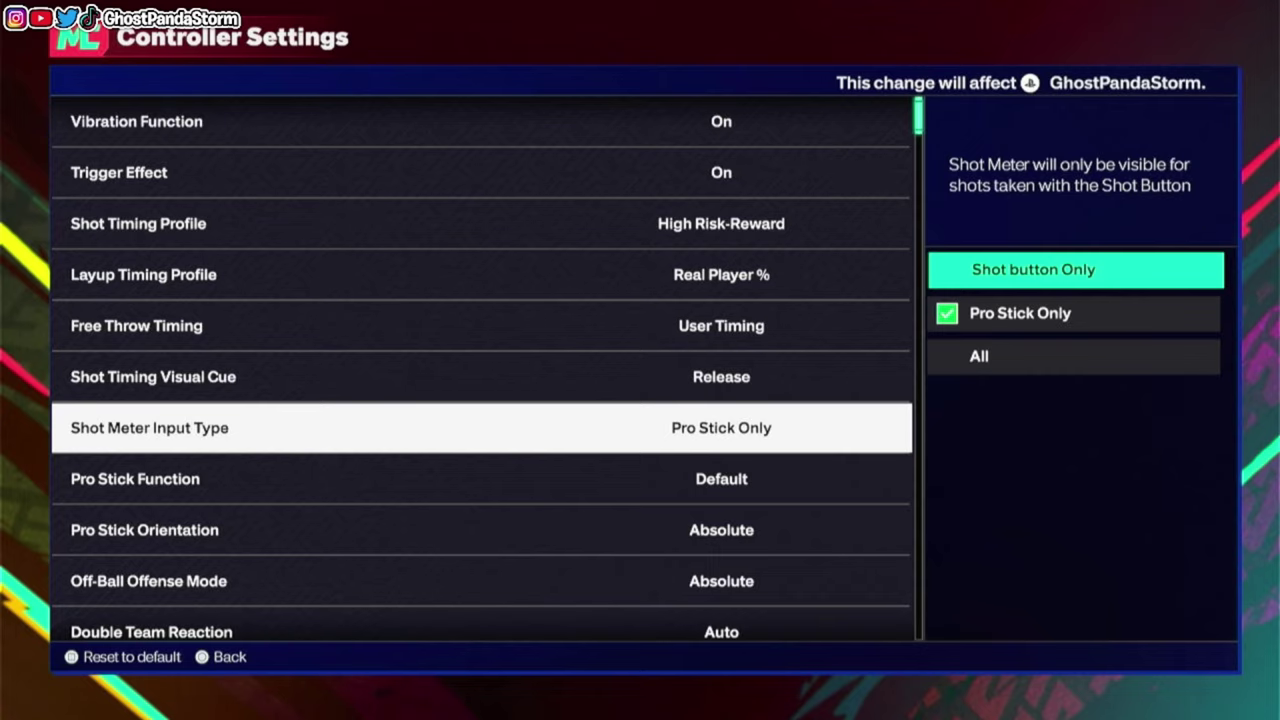
Apply Shot button Only briefly, then set the input type back to Pro Stick Only
key(Return)
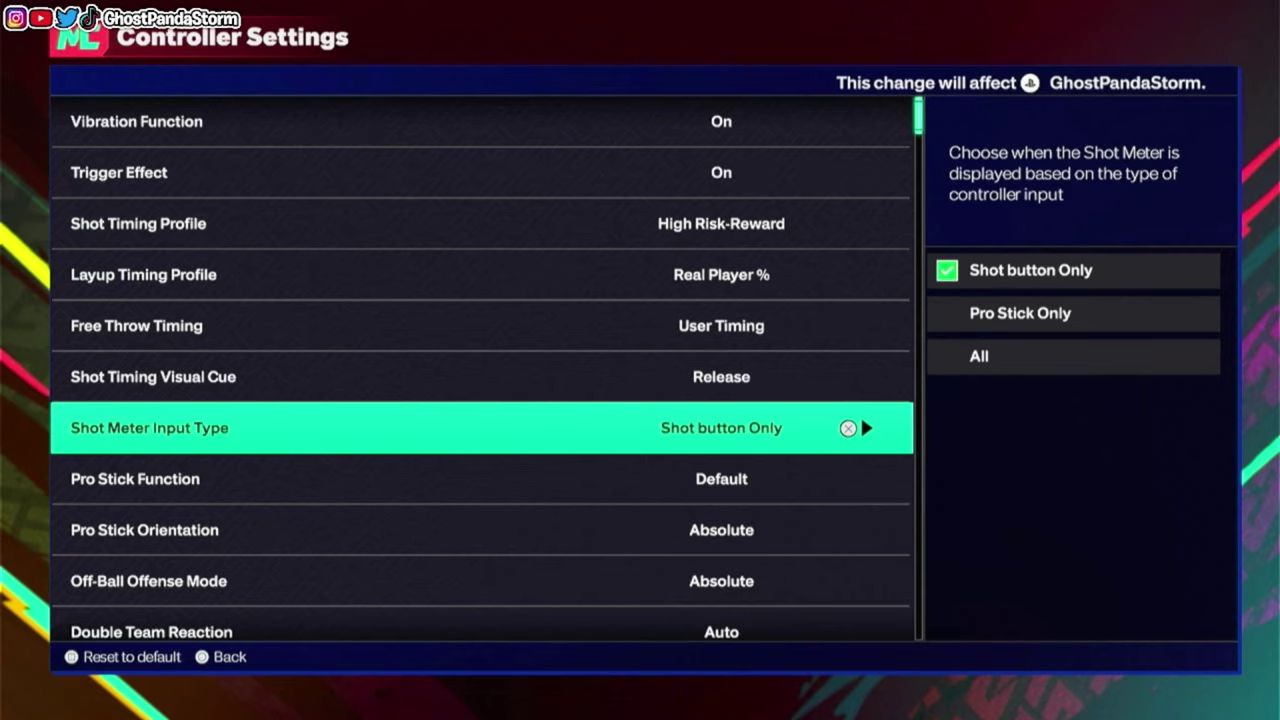
key(Down)
key(Return)
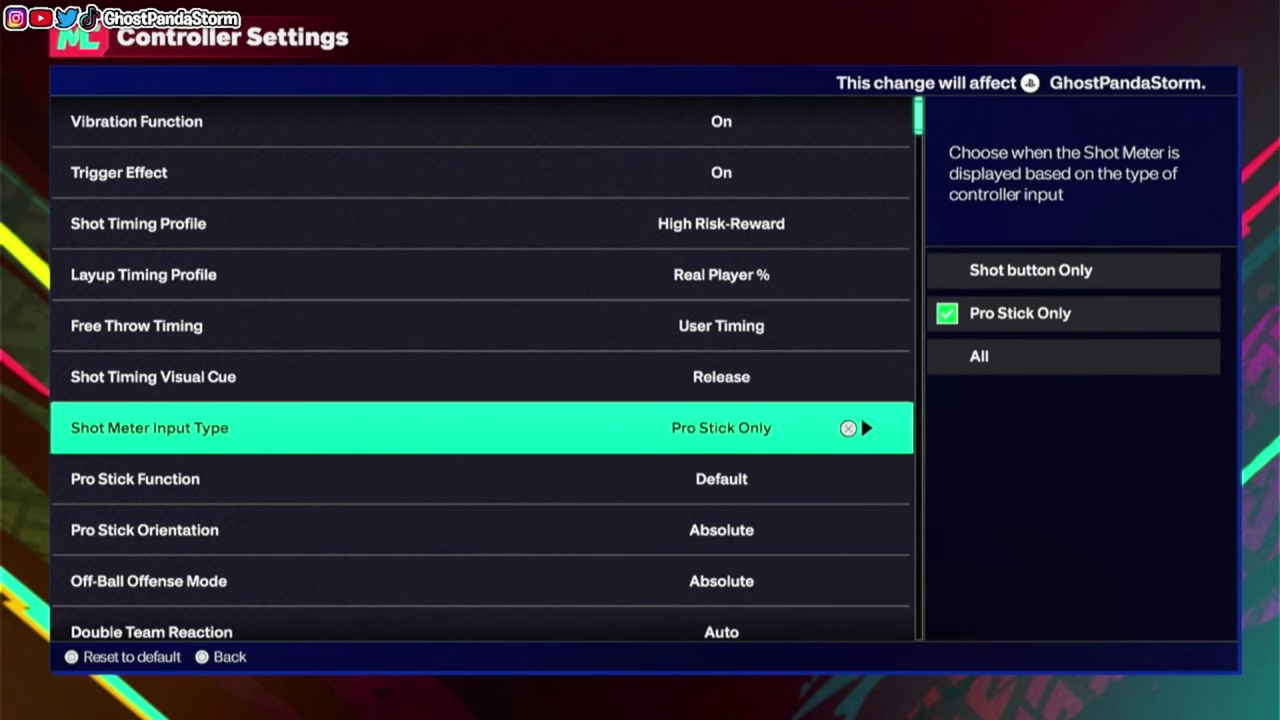